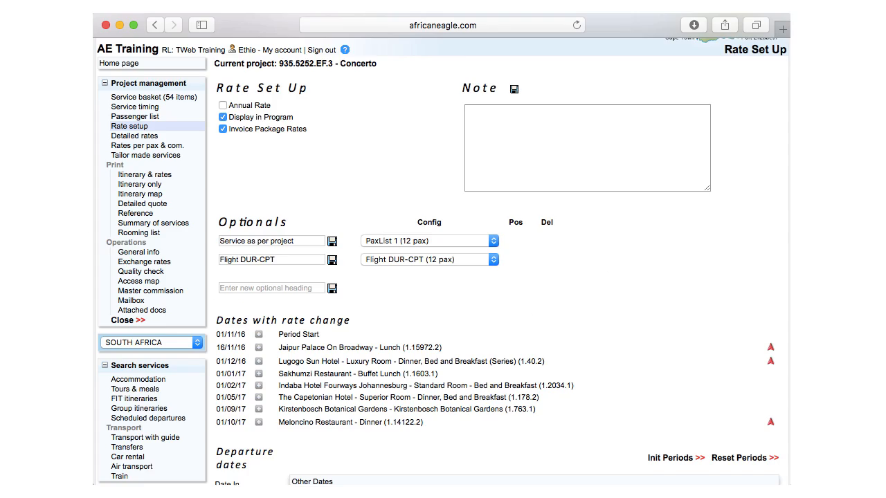
- Enter 15, 18 and 20 as other passenger numbers in the rate setup and calculate the simulation
scroll(443, 277, down, 5)
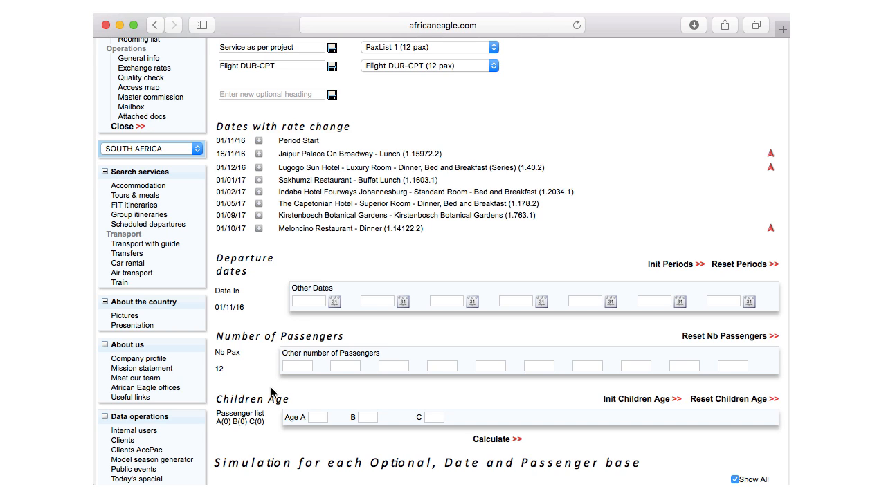
click(297, 366)
text(15)
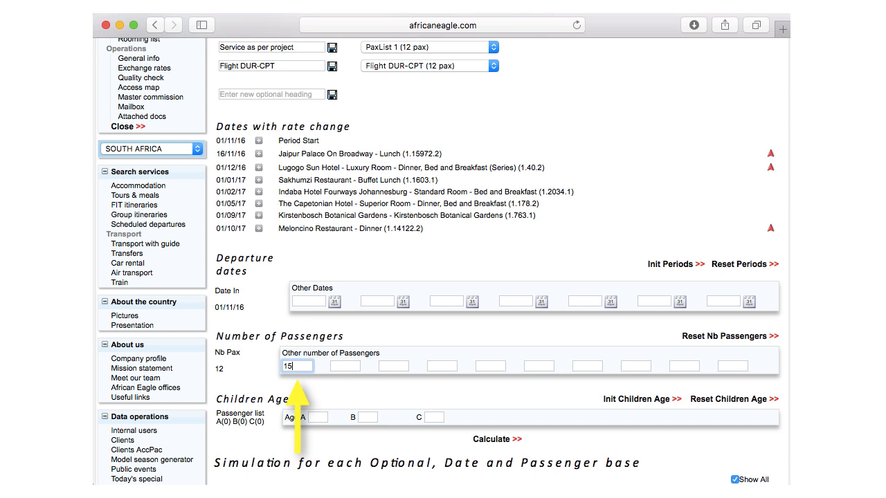
key(Tab)
text(18)
key(Tab)
text(20)
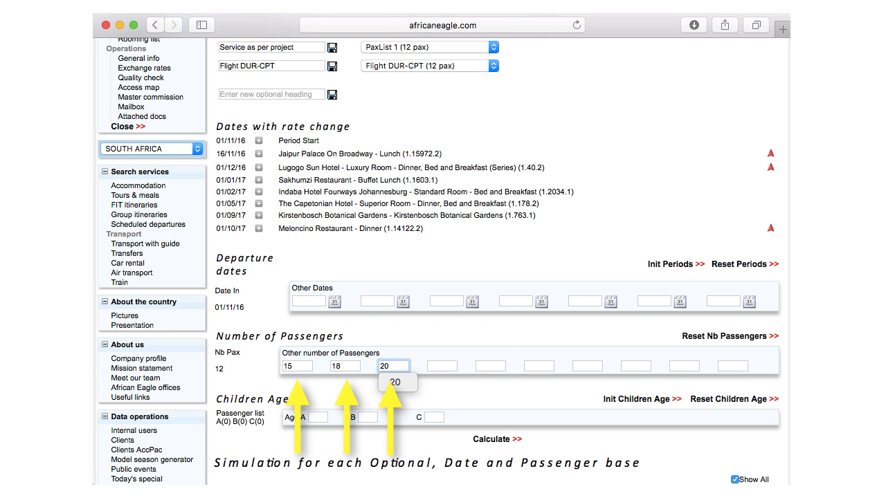
click(367, 455)
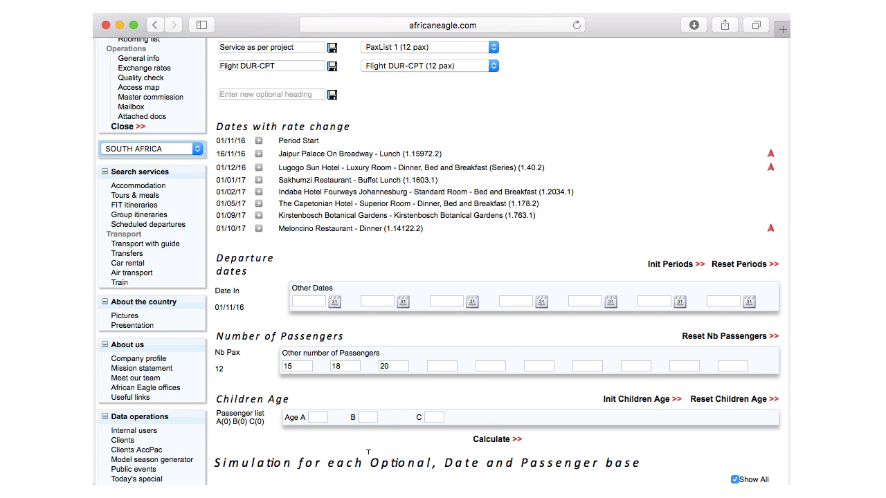
click(493, 440)
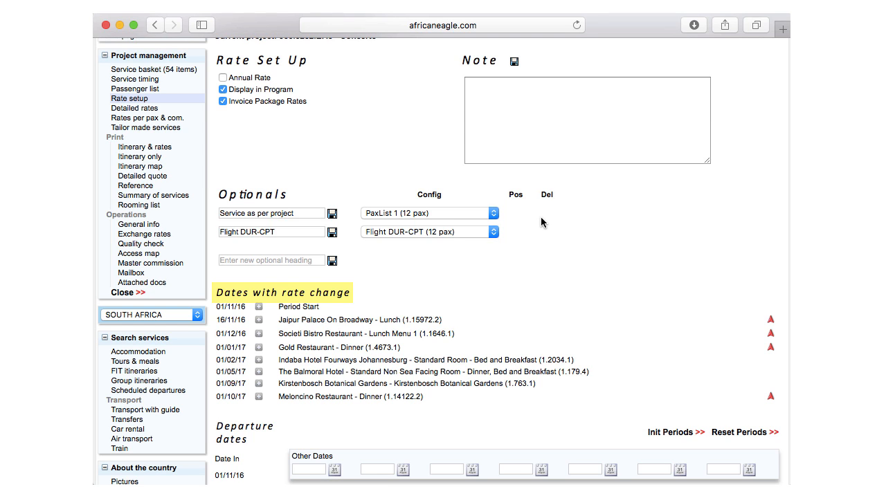
- Calculate the rate simulation for the additional departure dates 01/12/16, 01/02/17 and 01/05/17
scroll(506, 203, down, 5)
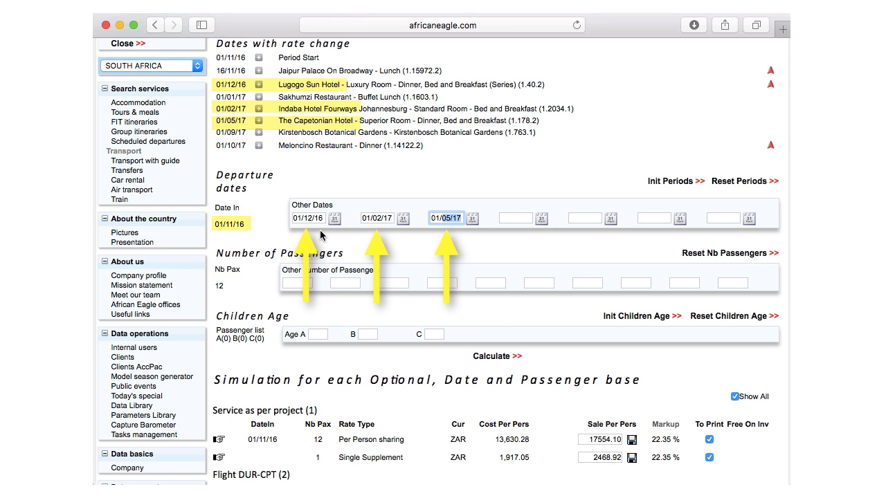
click(494, 357)
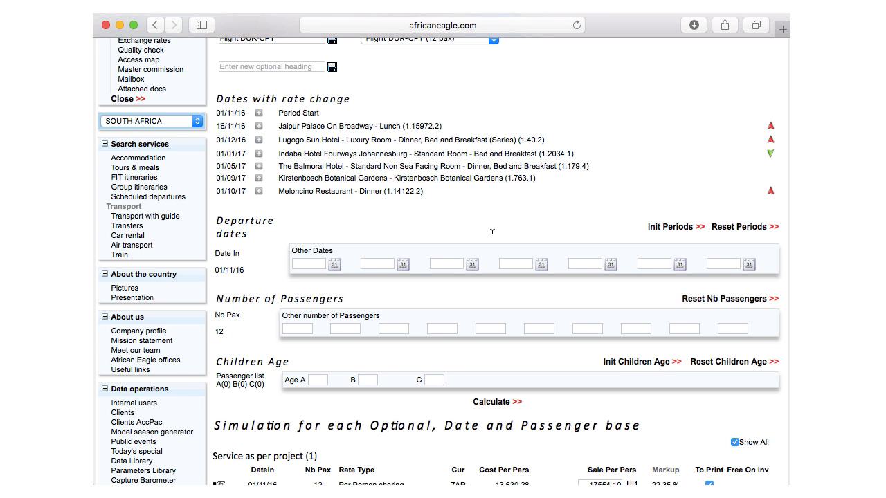
- Add 01/02/17 as an other departure date
click(305, 263)
text(01/02/)
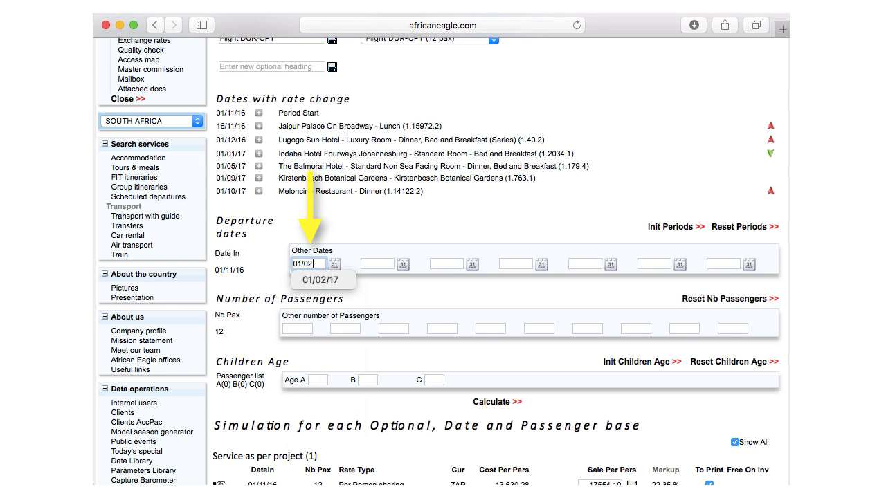
text(17)
- Enter 15, 18 and 20 as other passenger numbers and calculate the simulation
click(291, 328)
text(1)
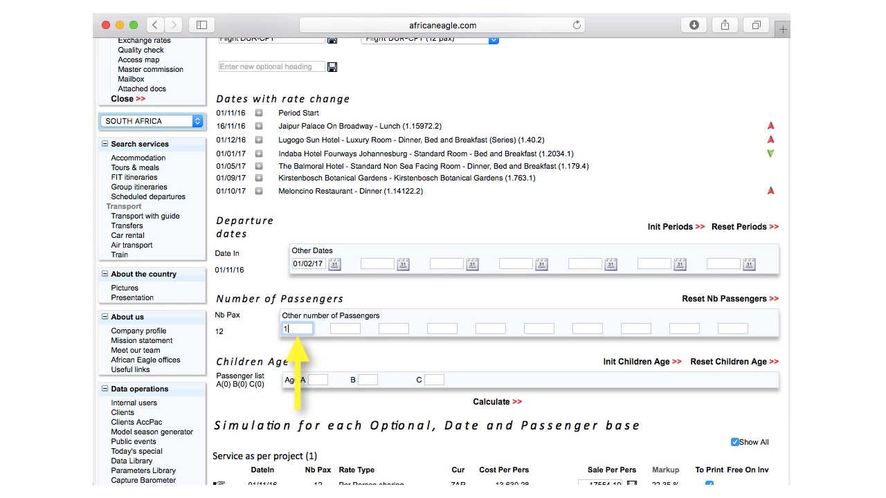
text(5)
key(Tab)
text(18)
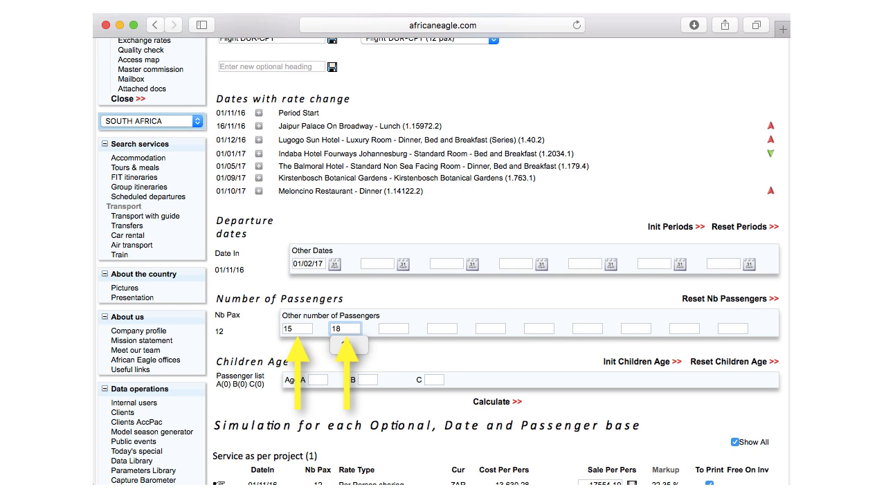
key(Tab)
text(20)
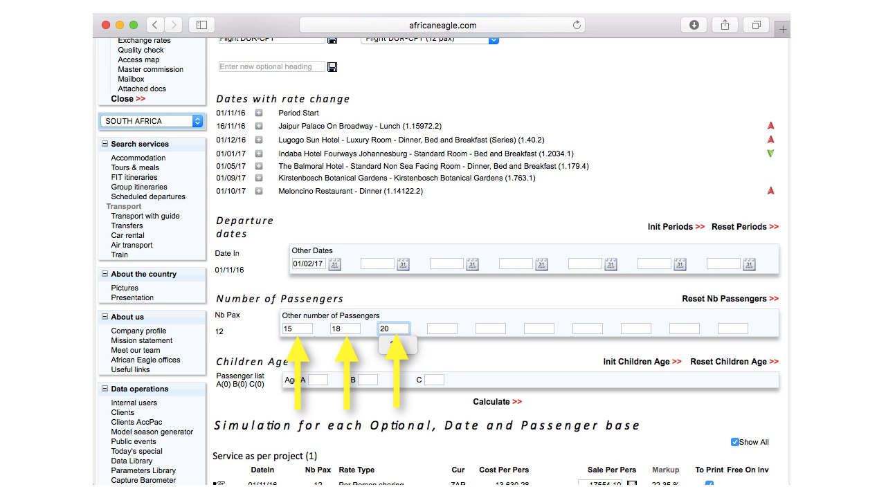
click(488, 402)
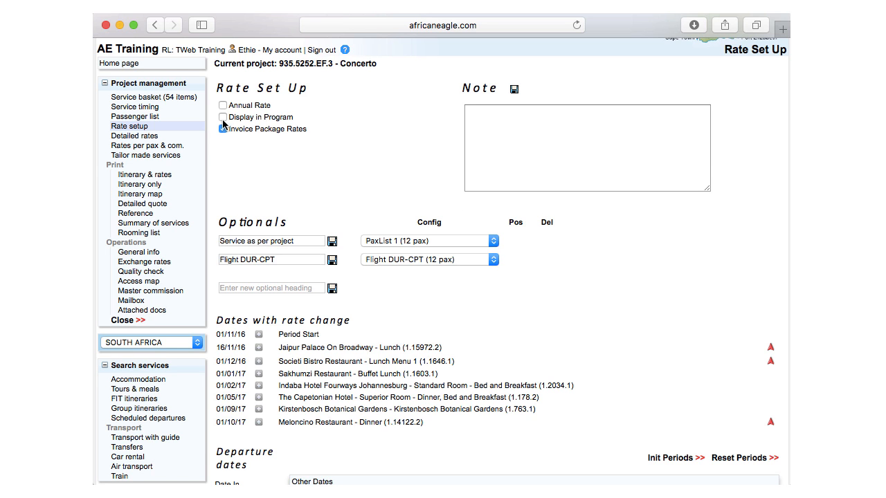
- Untick printing for all Flight DUR-CPT rates except the 20-passenger rate on 01/11/16
scroll(554, 274, down, 5)
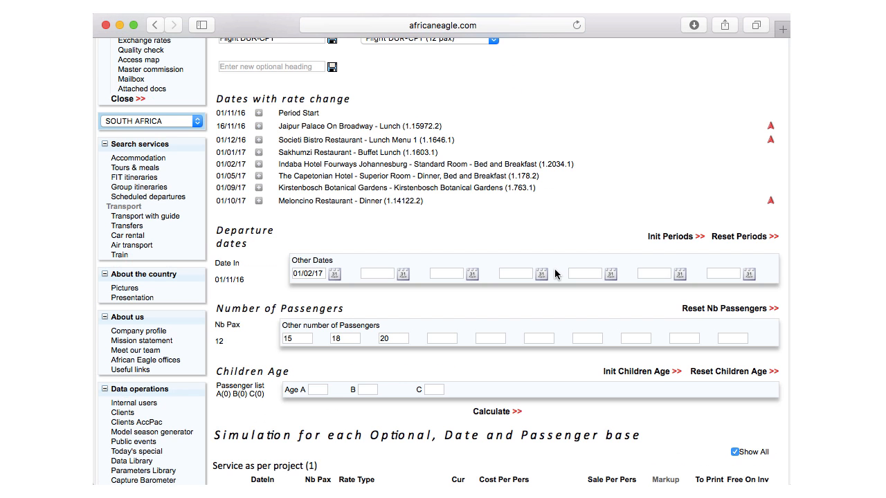
scroll(554, 268, down, 5)
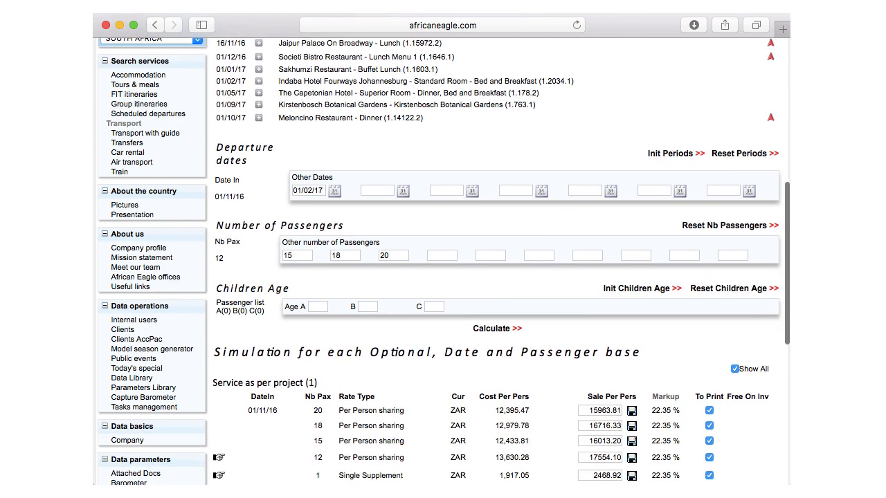
scroll(498, 222, down, 5)
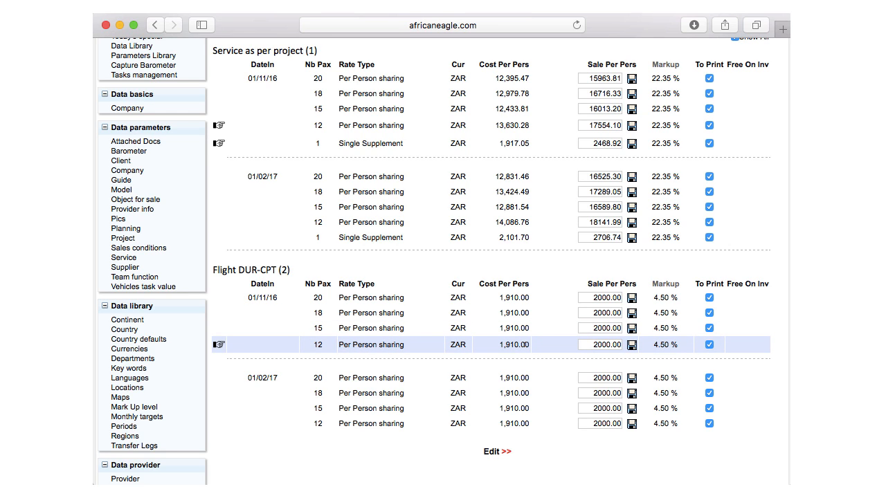
click(709, 312)
click(708, 328)
click(708, 344)
click(708, 377)
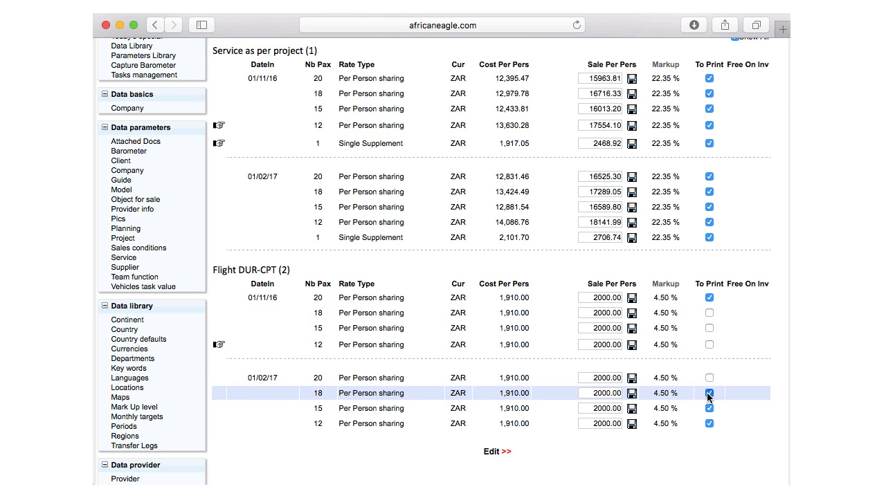
click(709, 393)
click(708, 409)
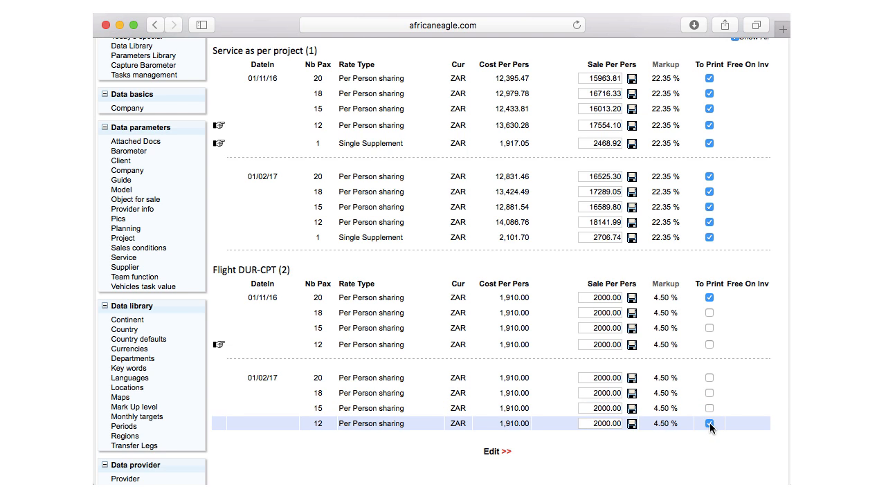
click(709, 423)
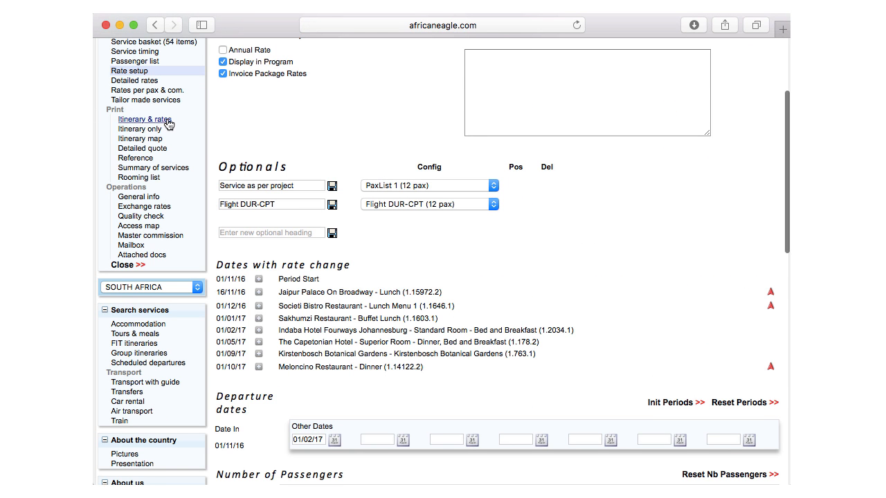
- Open the itinerary & rates printout
click(167, 121)
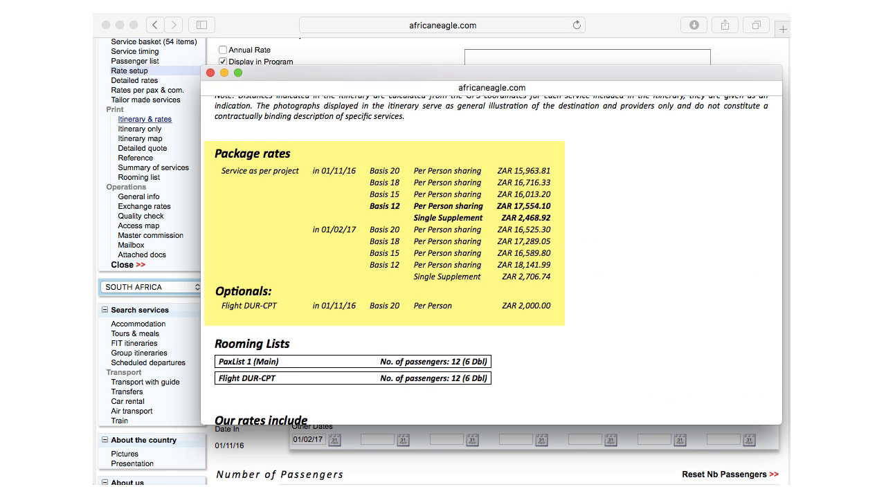